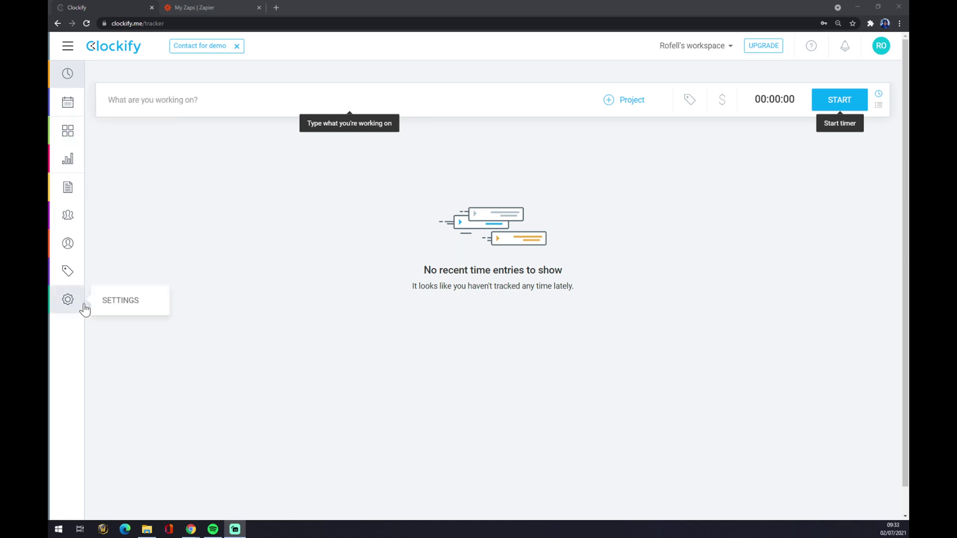
{"action": "left_click", "coordinate": [128, 302]}
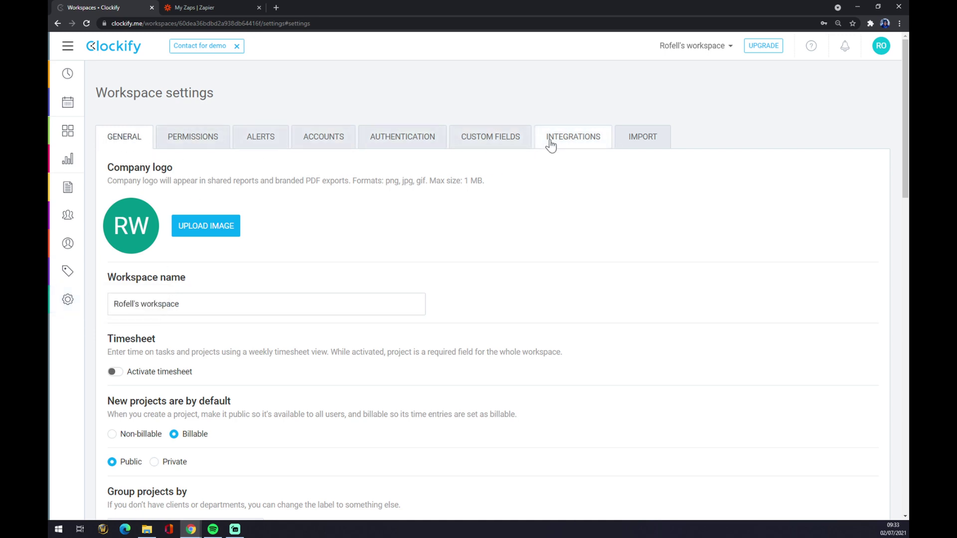
{"action": "left_click", "coordinate": [570, 143]}
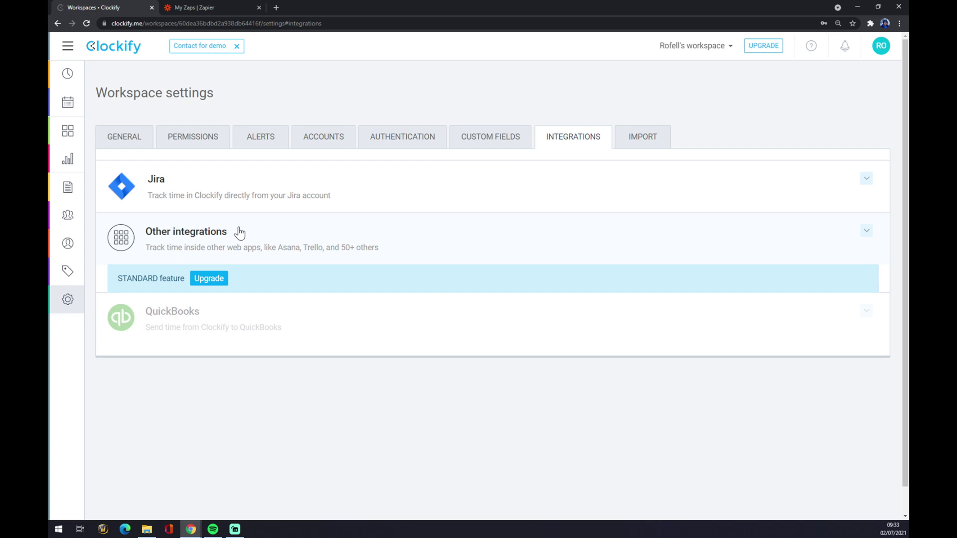
Create a new zap from the Zaps list and name it 'clockify to slack'.
{"action": "left_click", "coordinate": [192, 7]}
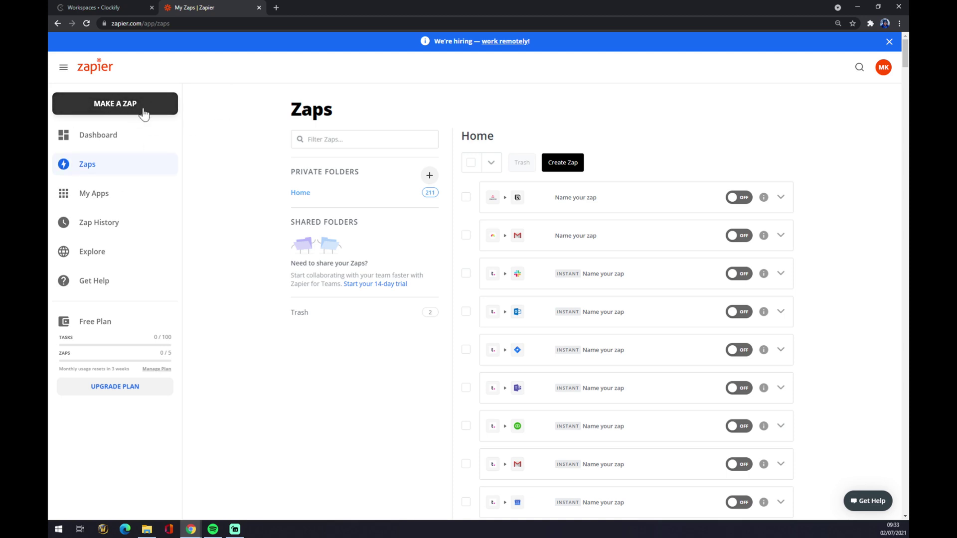
{"action": "left_click", "coordinate": [110, 114]}
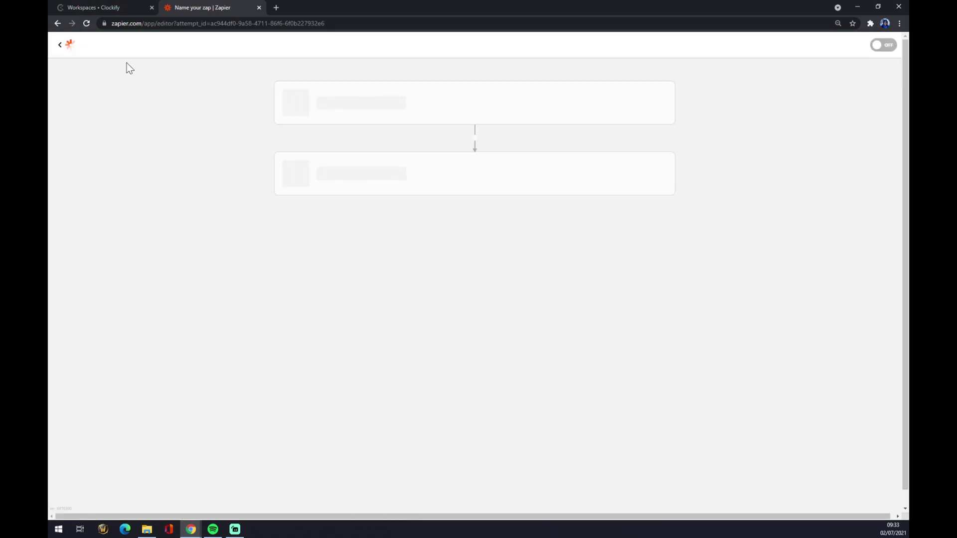
{"action": "left_click", "coordinate": [129, 64]}
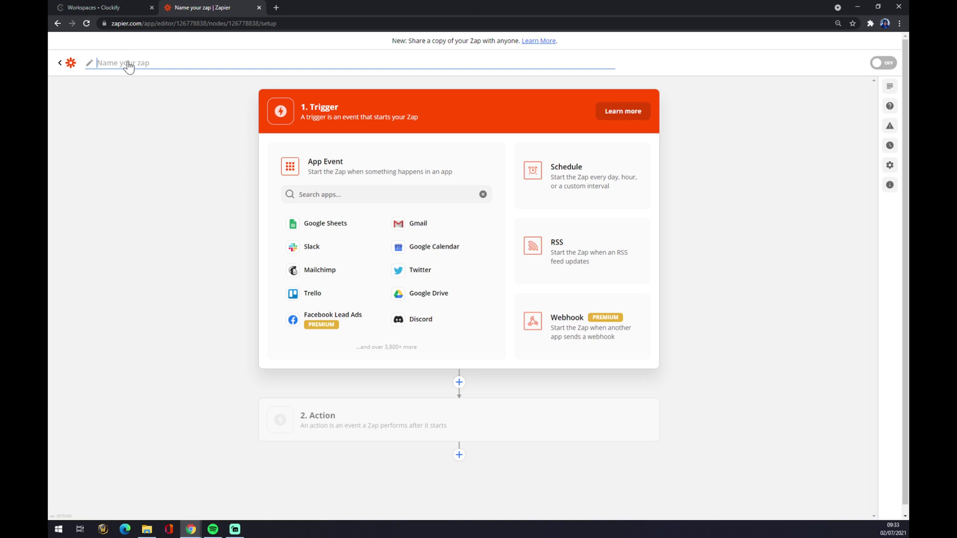
{"action": "type", "text": "clockify to slack"}
{"action": "key", "text": "Return"}
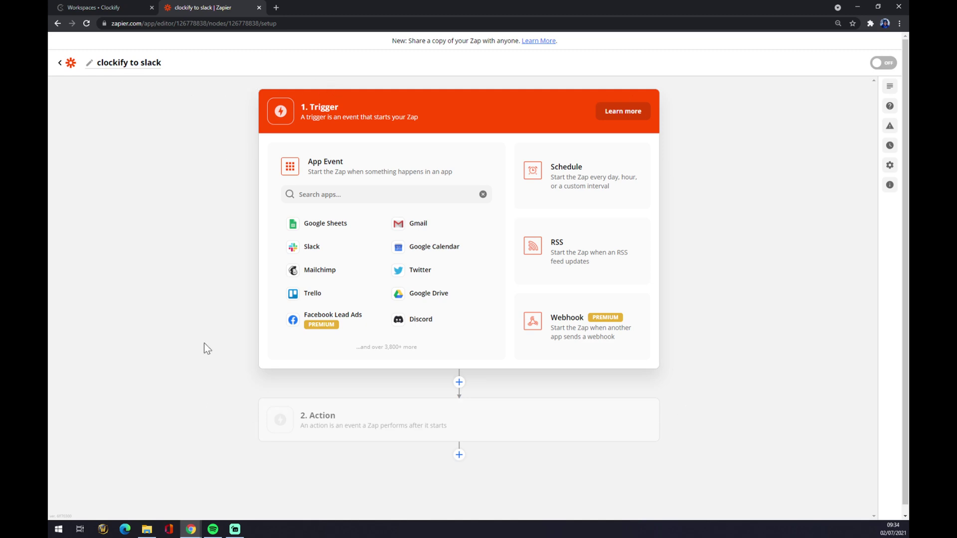
Set the zap trigger to New Project in Clockify, found by searching 'clockif'.
{"action": "left_click", "coordinate": [299, 194]}
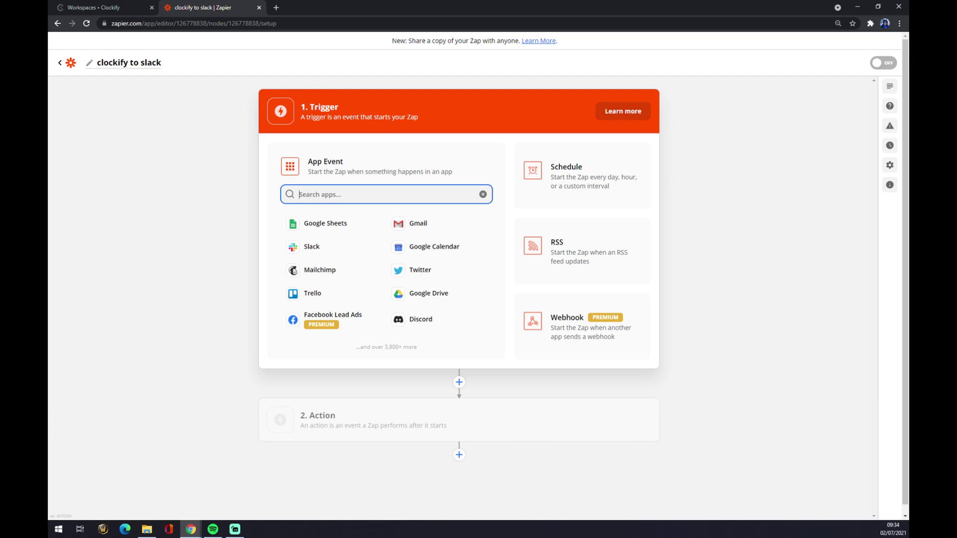
{"action": "type", "text": "clockif"}
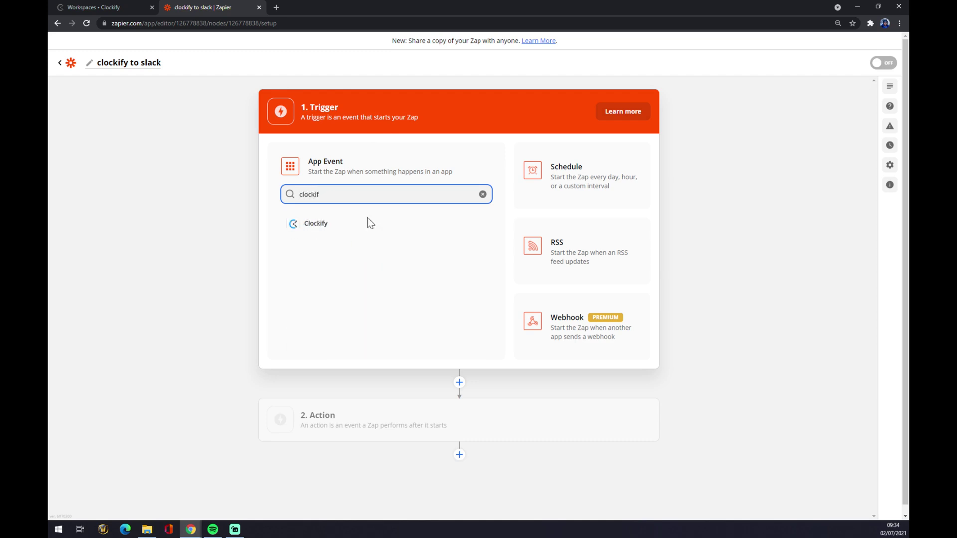
{"action": "left_click", "coordinate": [367, 219]}
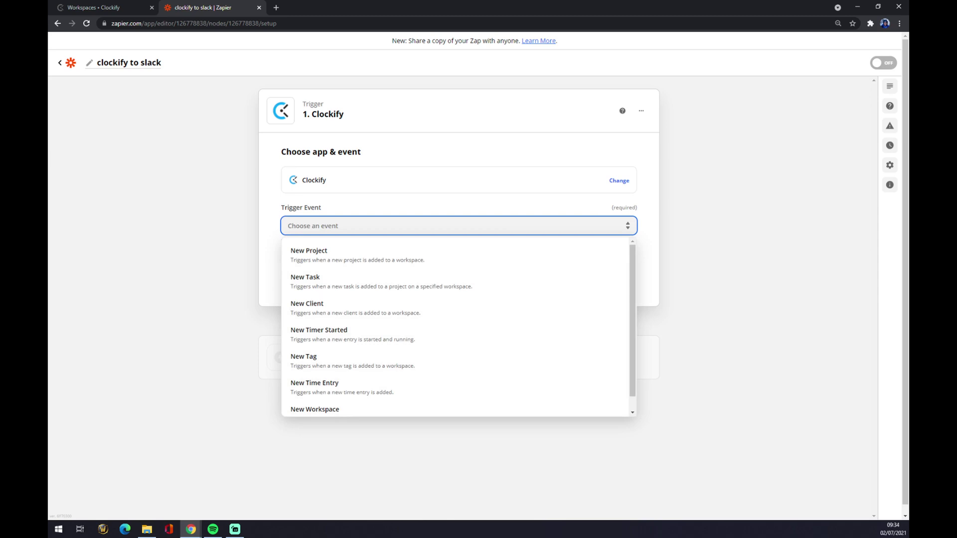
{"action": "scroll", "coordinate": [374, 263], "scroll_direction": "down", "scroll_amount": 1}
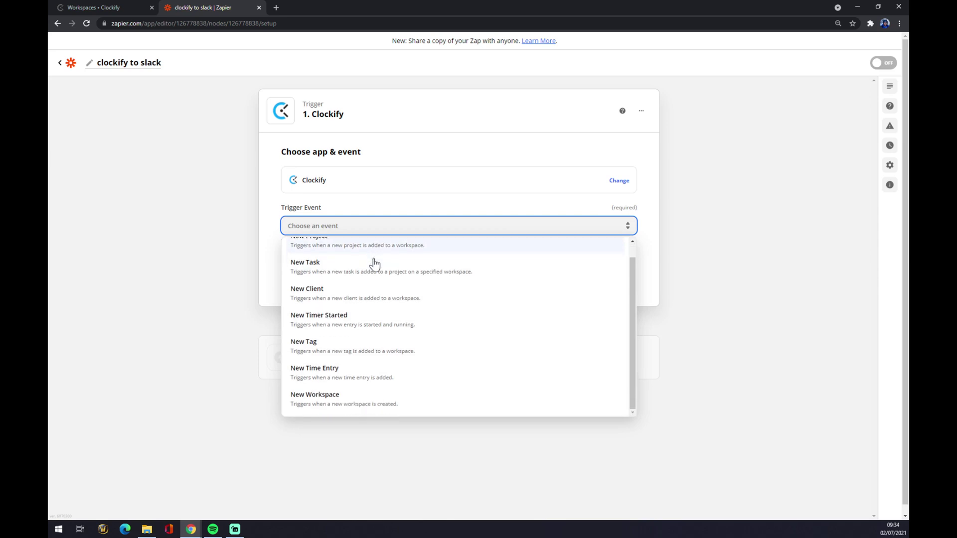
{"action": "scroll", "coordinate": [367, 329], "scroll_direction": "up", "scroll_amount": 1}
{"action": "scroll", "coordinate": [374, 278], "scroll_direction": "down", "scroll_amount": 1}
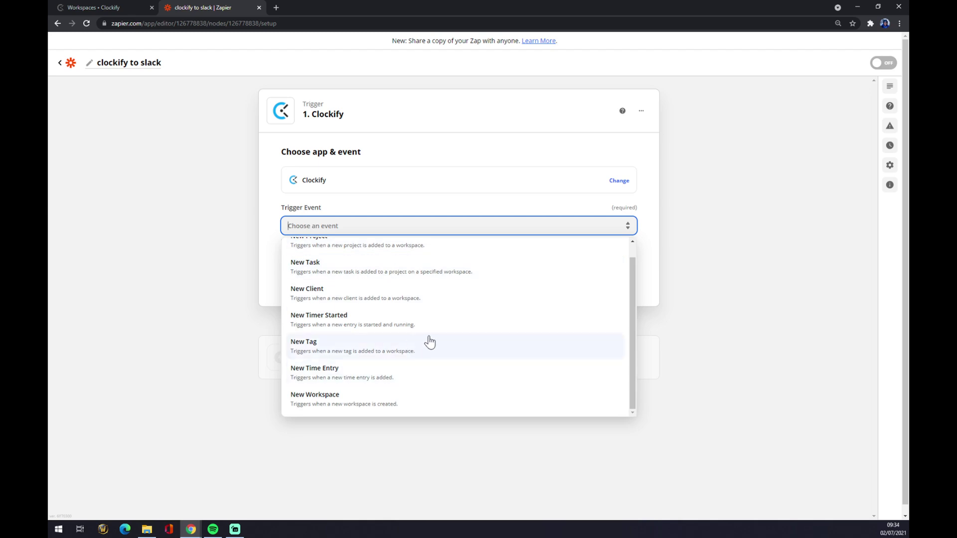
{"action": "scroll", "coordinate": [445, 288], "scroll_direction": "up", "scroll_amount": 1}
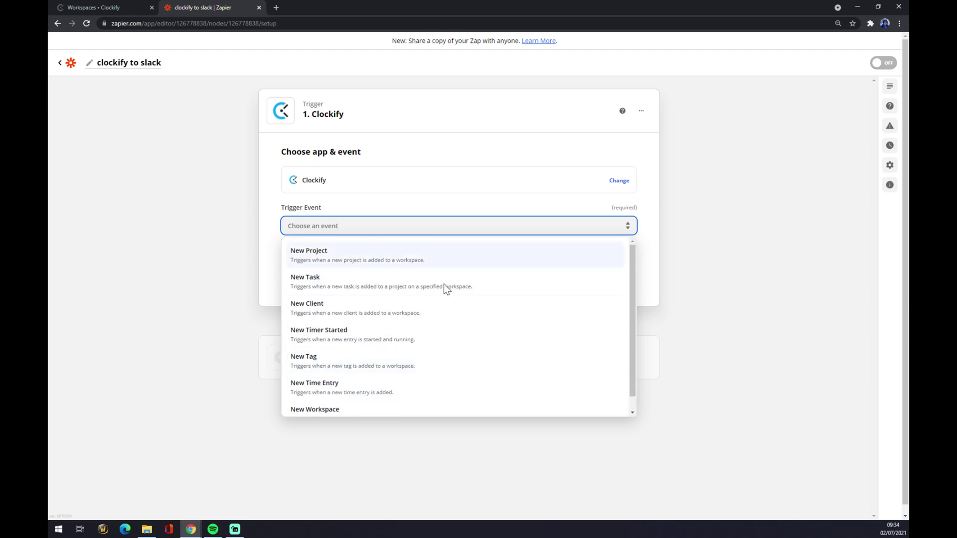
{"action": "left_click", "coordinate": [333, 265]}
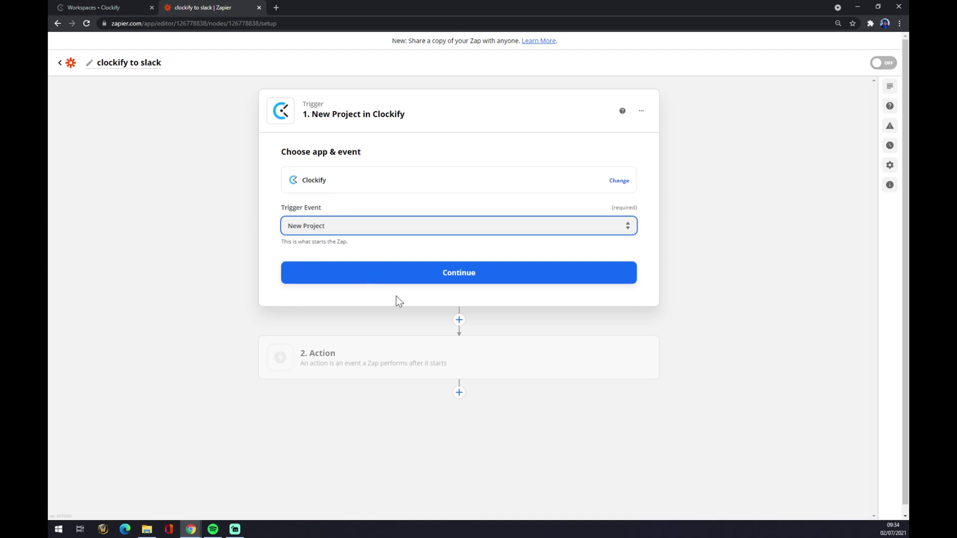
{"action": "left_click", "coordinate": [393, 279]}
Choose the connected Clockify account for the trigger and return to Clockify's settings.
{"action": "left_click", "coordinate": [325, 209]}
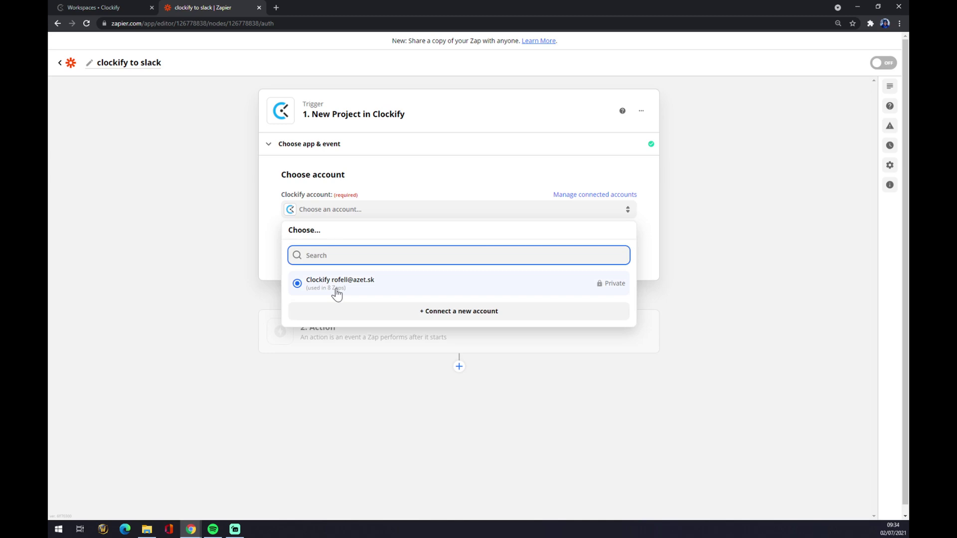
{"action": "left_click", "coordinate": [338, 293]}
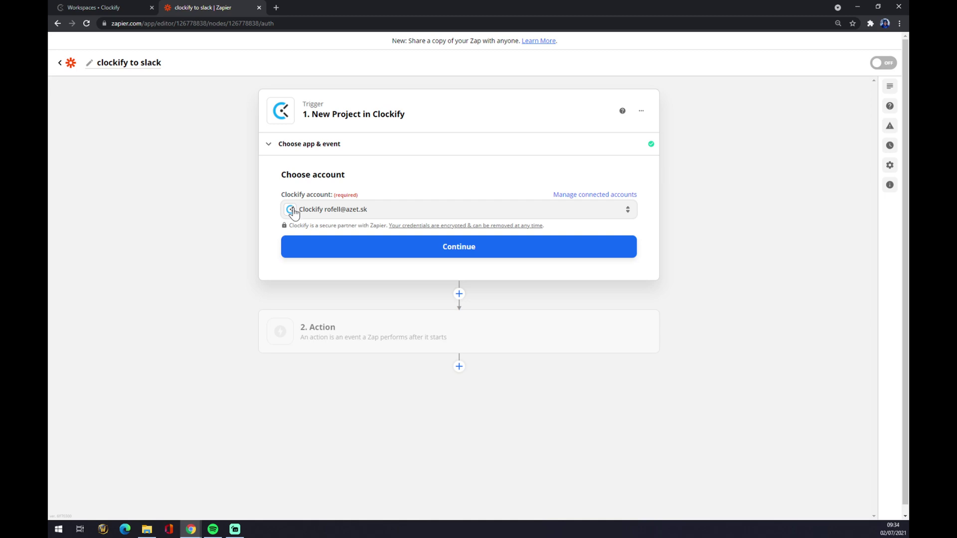
{"action": "left_click", "coordinate": [92, 7]}
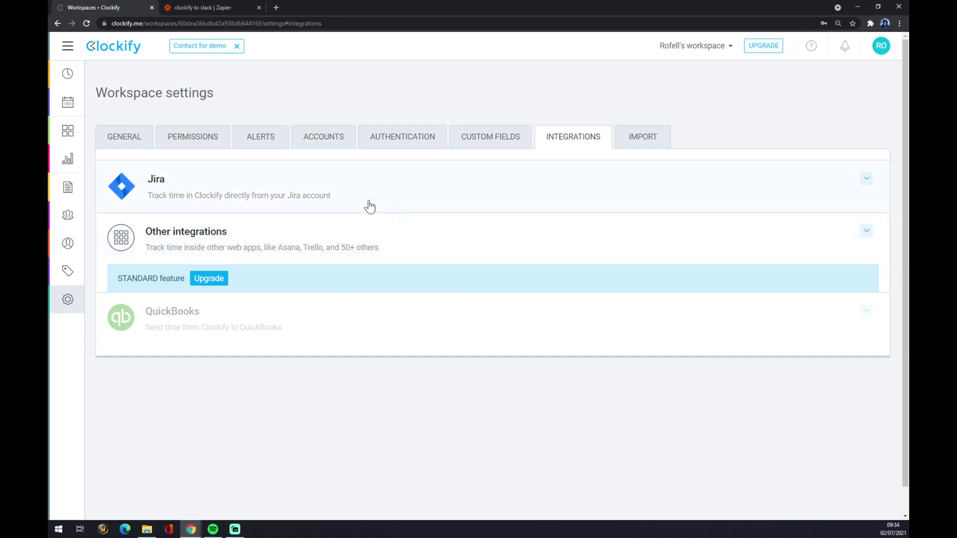
Open Clockify Profile settings and select the personal API key in the API section.
{"action": "left_click", "coordinate": [882, 50]}
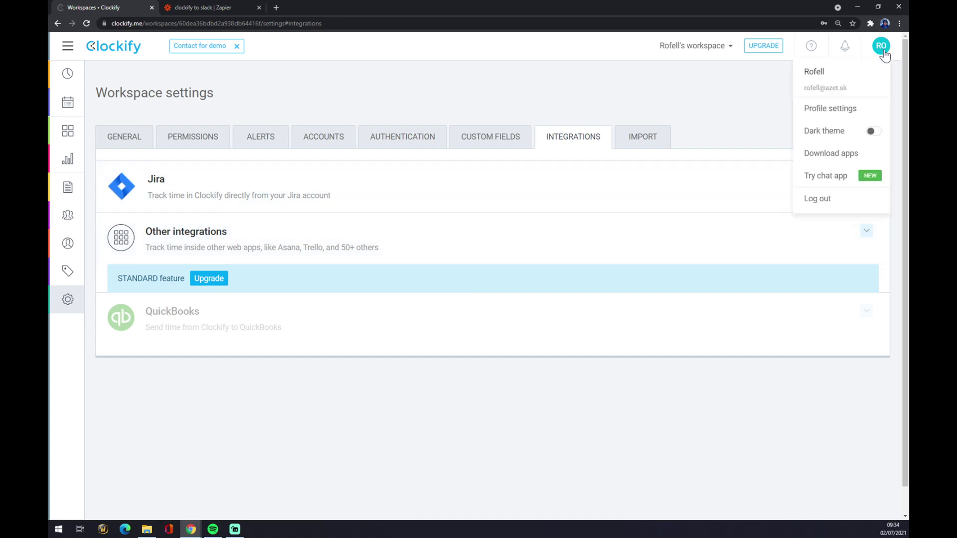
{"action": "left_click", "coordinate": [815, 110]}
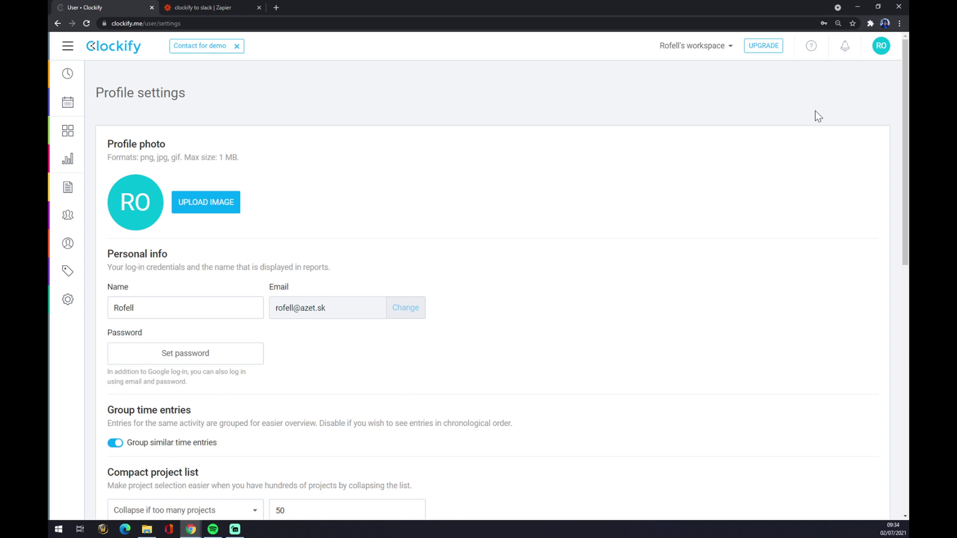
{"action": "scroll", "coordinate": [361, 278], "scroll_direction": "down", "scroll_amount": 10}
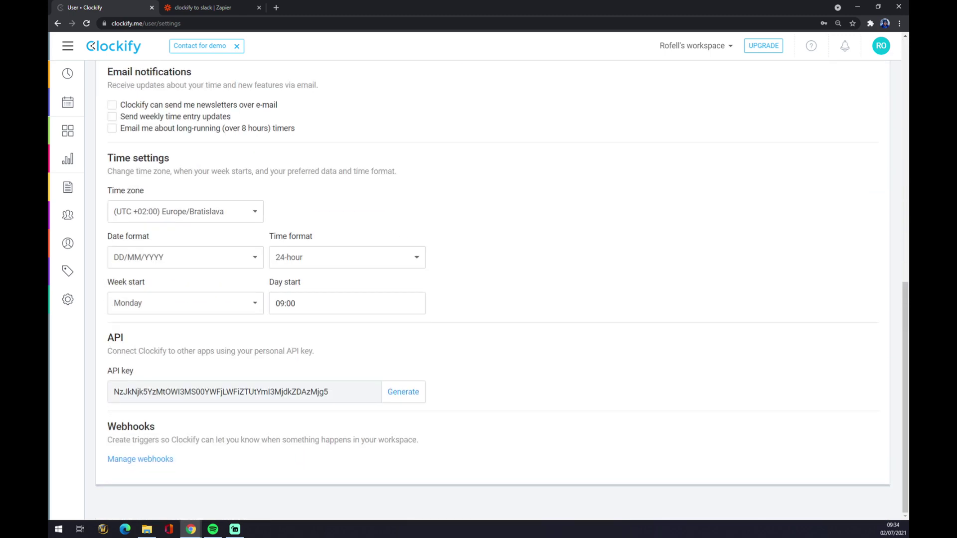
{"action": "left_click_drag", "start_coordinate": [329, 392], "coordinate": [81, 393]}
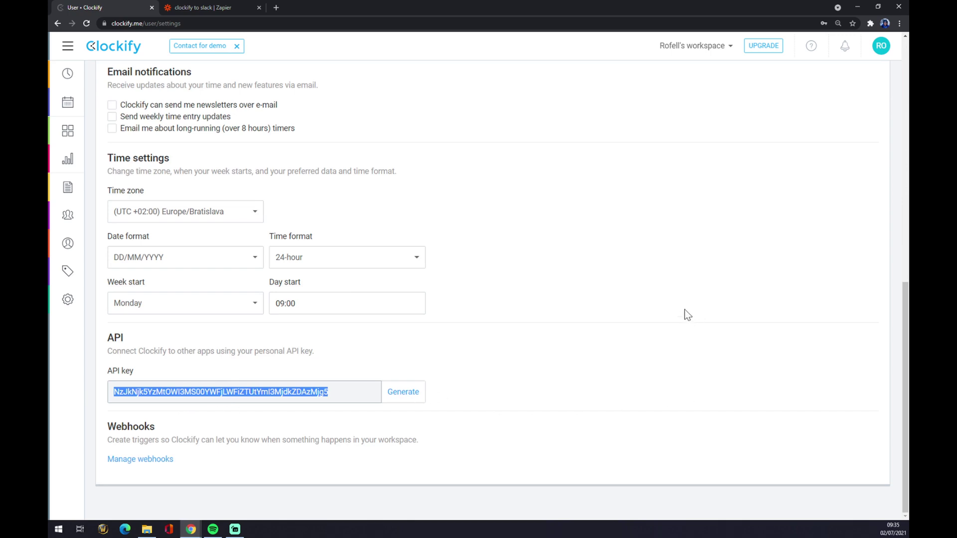
Confirm the Clockify account and set the trigger's workspace to finish the New Project setup.
{"action": "left_click", "coordinate": [214, 7]}
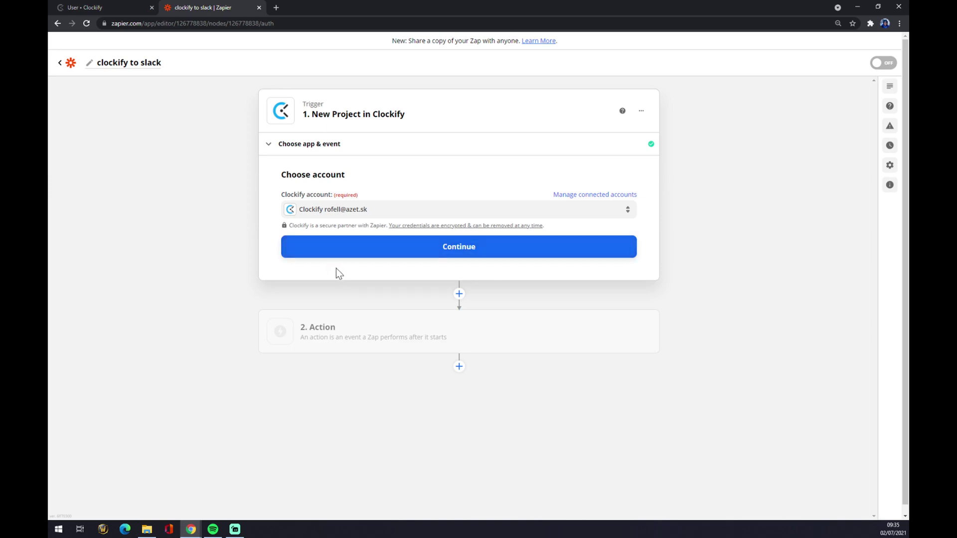
{"action": "left_click", "coordinate": [426, 255]}
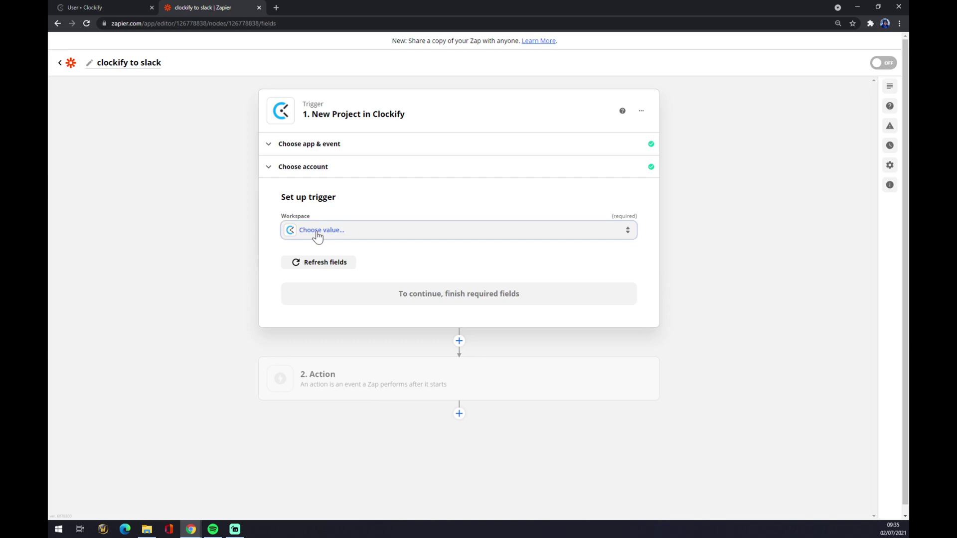
{"action": "left_click", "coordinate": [317, 232]}
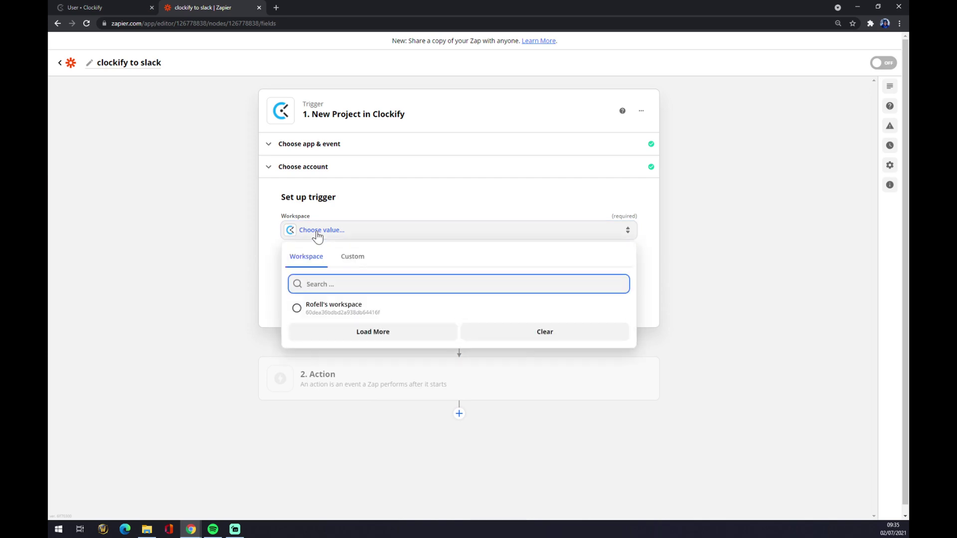
{"action": "left_click", "coordinate": [343, 312]}
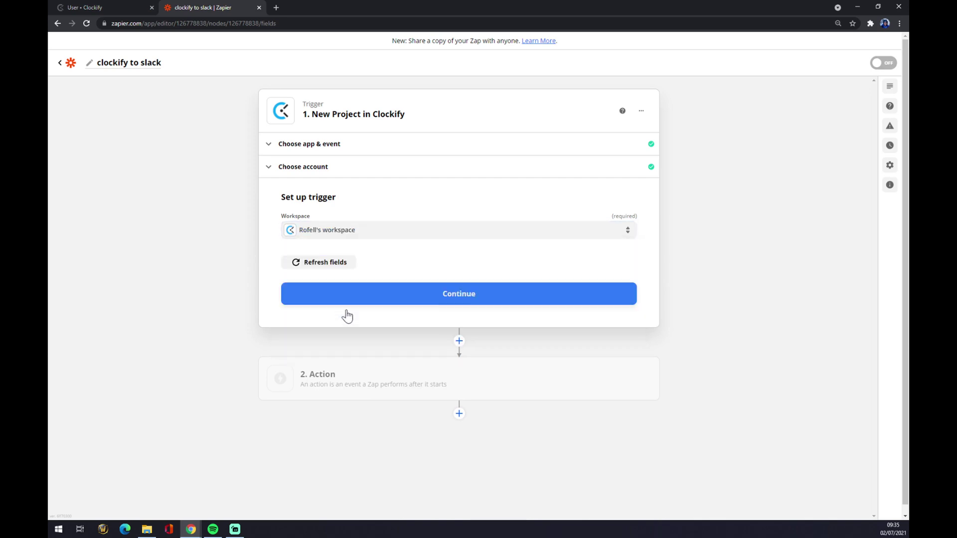
{"action": "left_click", "coordinate": [408, 302]}
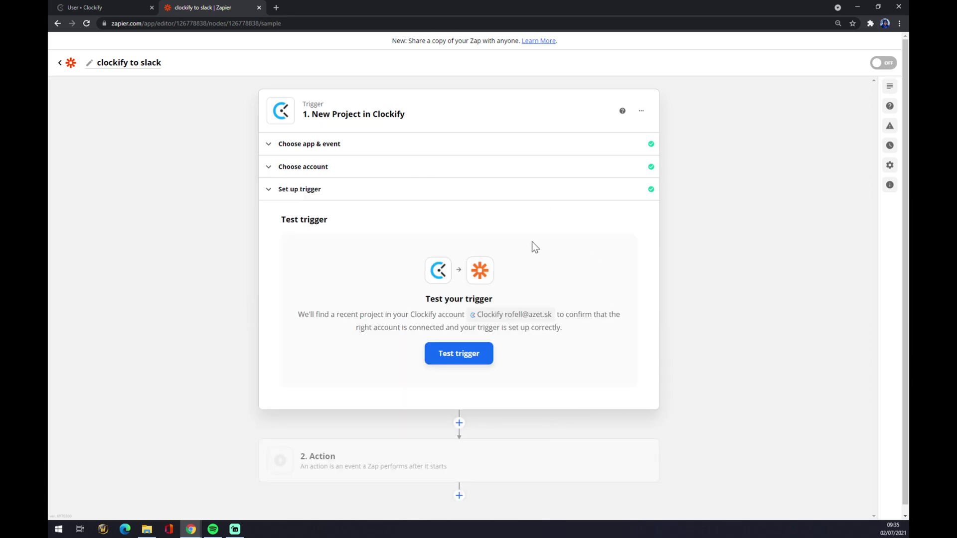
Make the action Add Reminder in Slack, found by searching 'slack', and confirm it.
{"action": "left_click", "coordinate": [366, 465]}
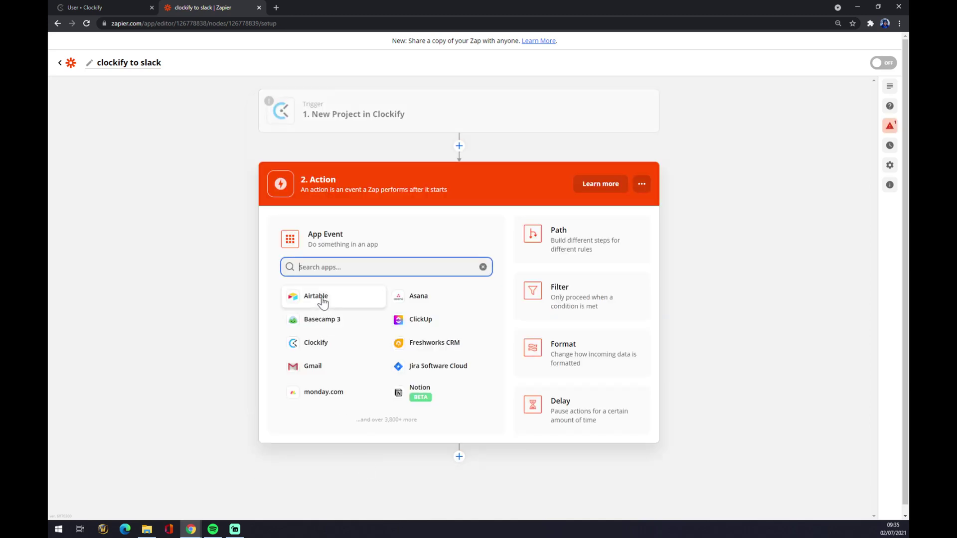
{"action": "type", "text": "slack"}
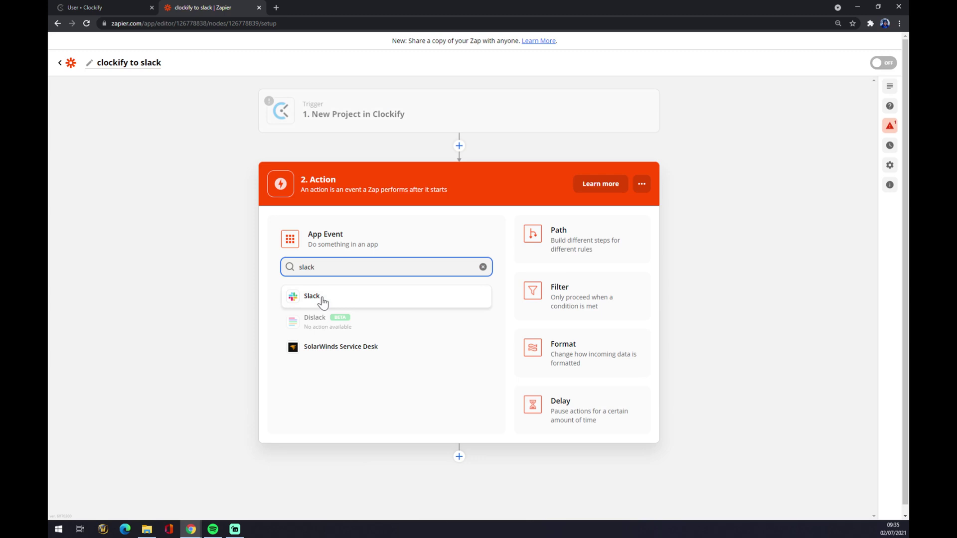
{"action": "left_click", "coordinate": [322, 298]}
{"action": "left_click", "coordinate": [321, 299]}
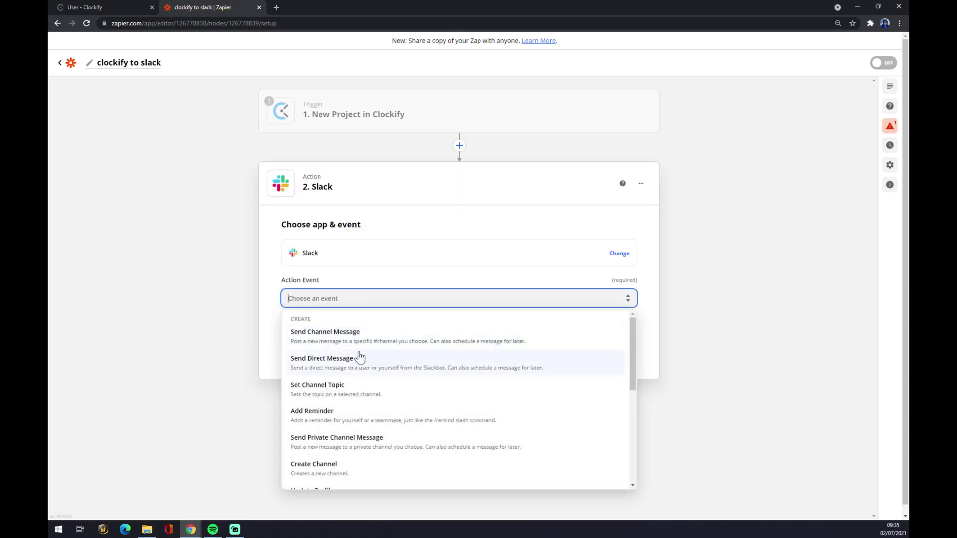
{"action": "mouse_move", "coordinate": [387, 130]}
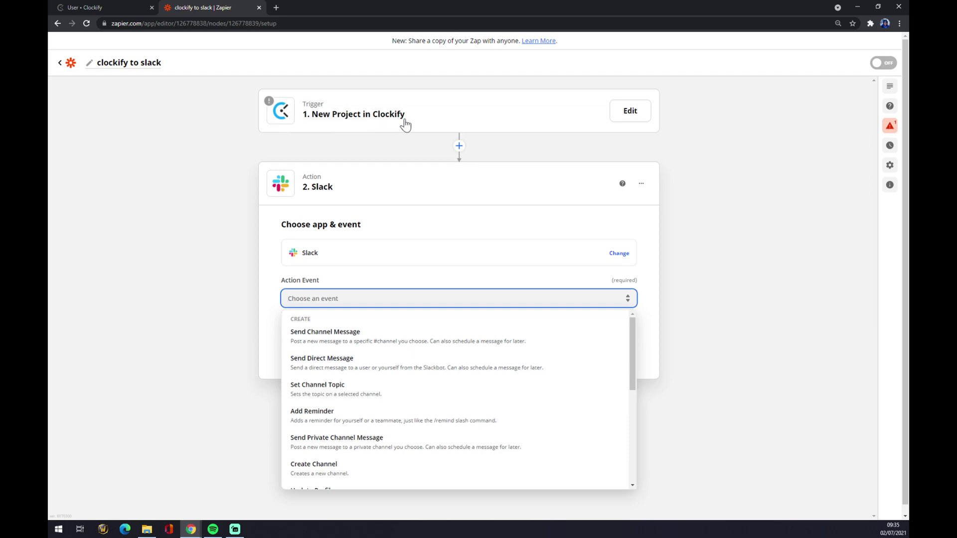
{"action": "left_click", "coordinate": [329, 425]}
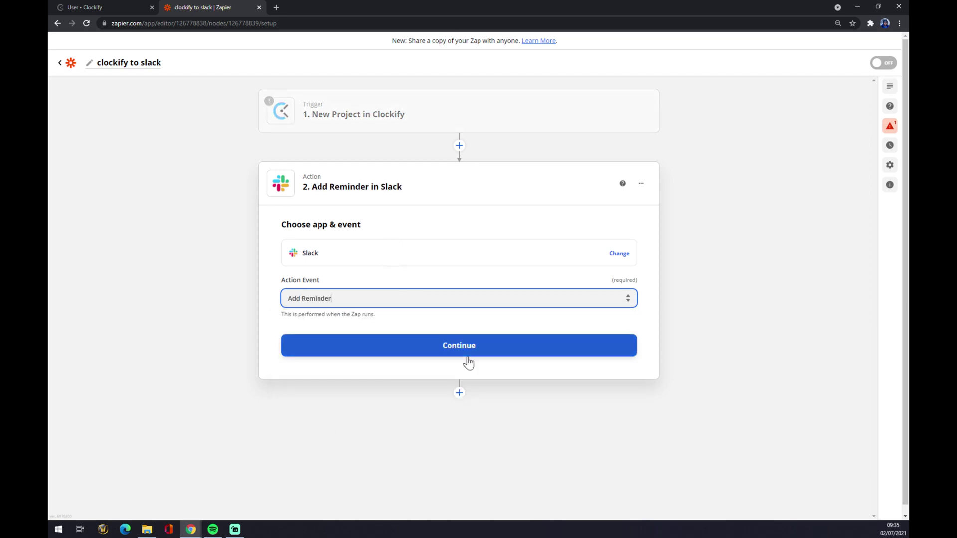
{"action": "left_click", "coordinate": [466, 349]}
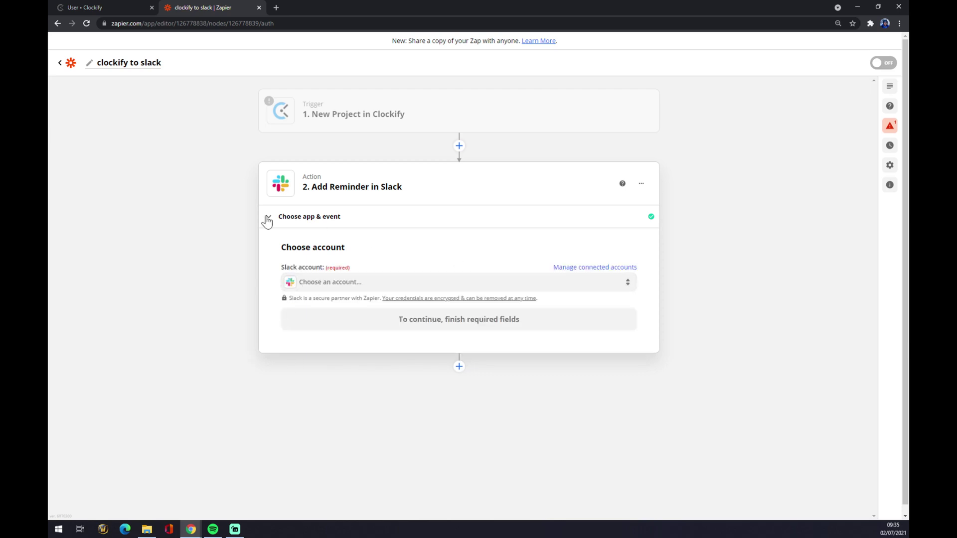